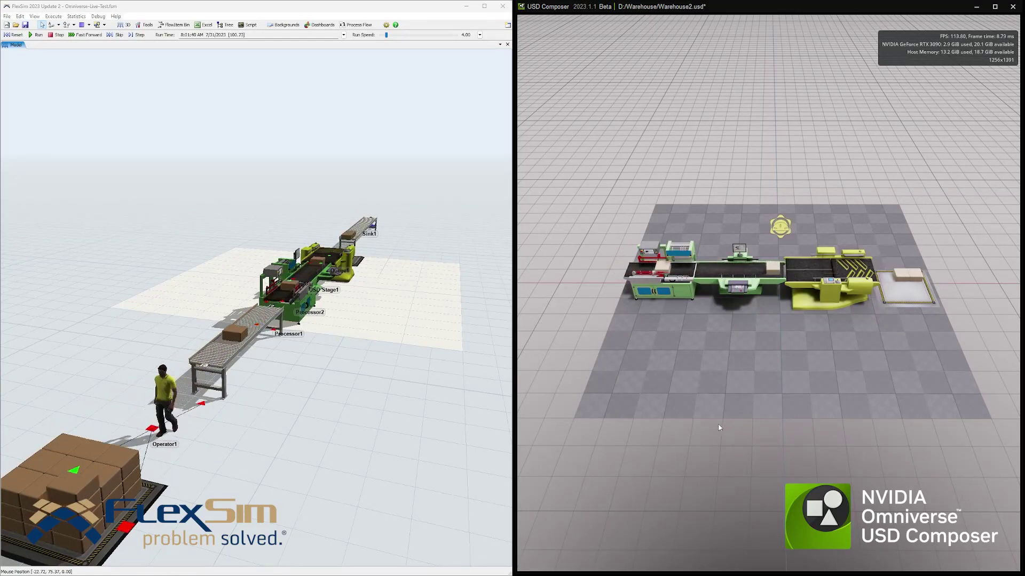
{"action": "left_click_drag", "start_coordinate": [721, 427], "coordinate": [624, 370], "text": "alt"}
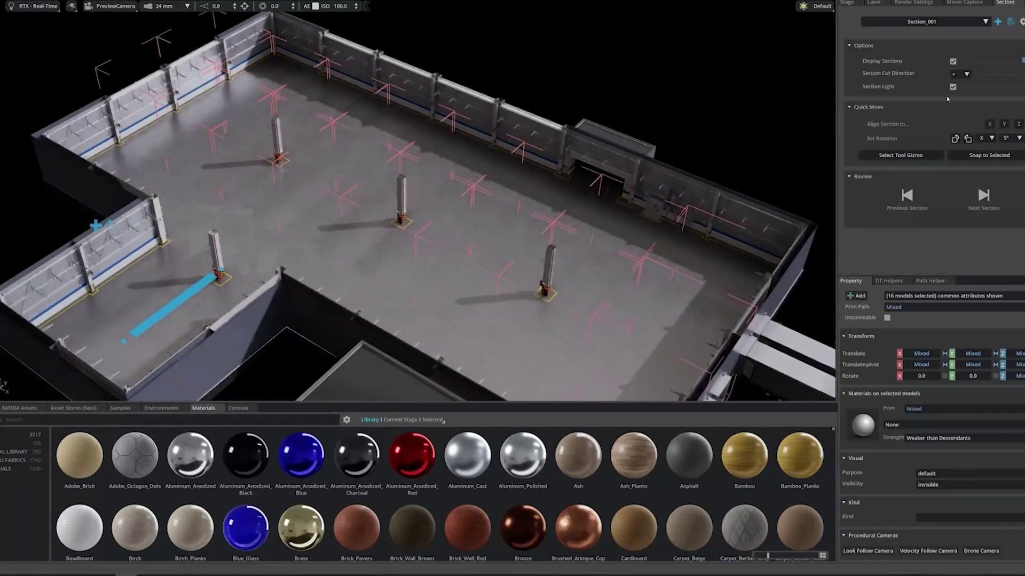
Hide the ventilation assembly sm_ventilation_a01_01 in the warehouse section sm_warehouse_a01_h10m_straight90_02
{"action": "left_click", "coordinate": [555, 216]}
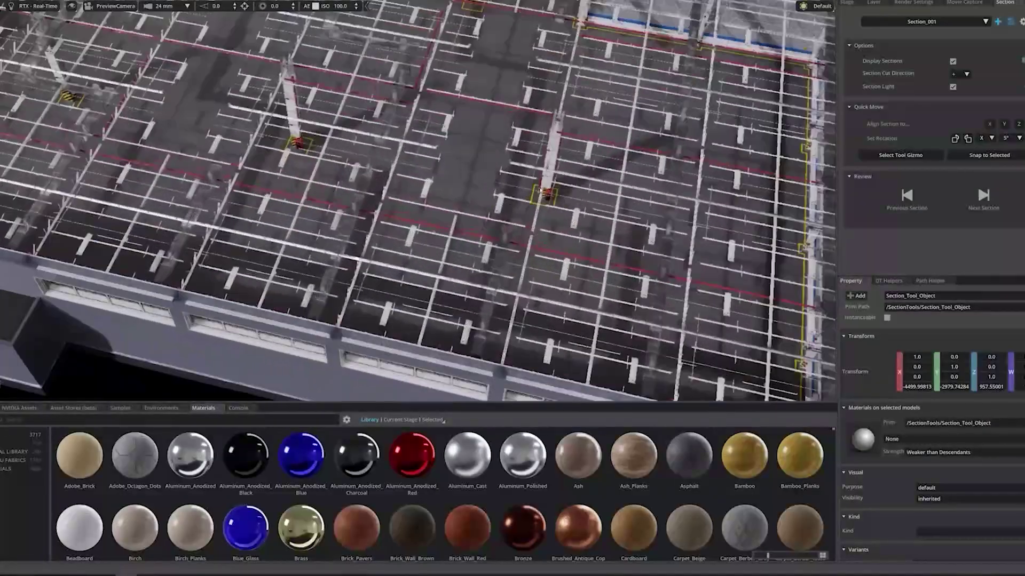
{"action": "middle_click_drag", "start_coordinate": [540, 191], "coordinate": [458, 140]}
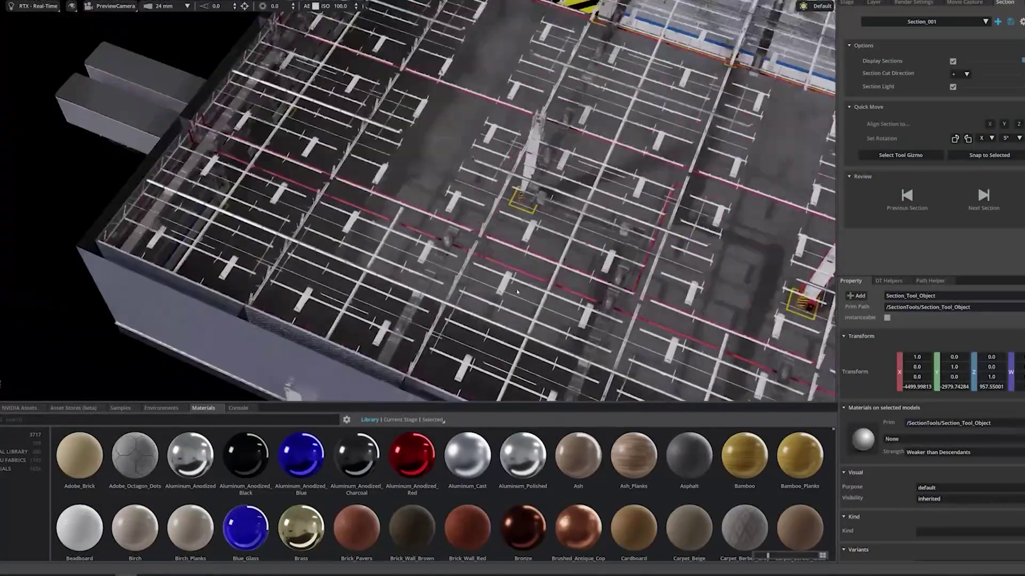
{"action": "middle_click_drag", "start_coordinate": [517, 292], "coordinate": [358, 136]}
{"action": "left_click", "coordinate": [345, 290]}
{"action": "scroll", "coordinate": [358, 136], "scroll_direction": "down", "scroll_amount": 5}
{"action": "left_click", "coordinate": [908, 143]}
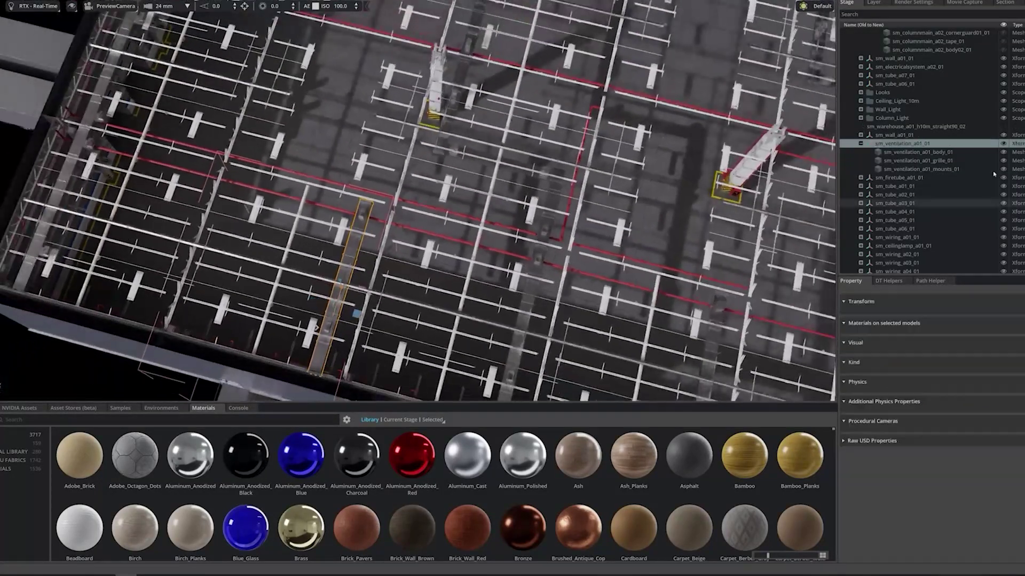
{"action": "left_click", "coordinate": [1004, 144]}
{"action": "scroll", "coordinate": [332, 271], "scroll_direction": "down", "scroll_amount": 3}
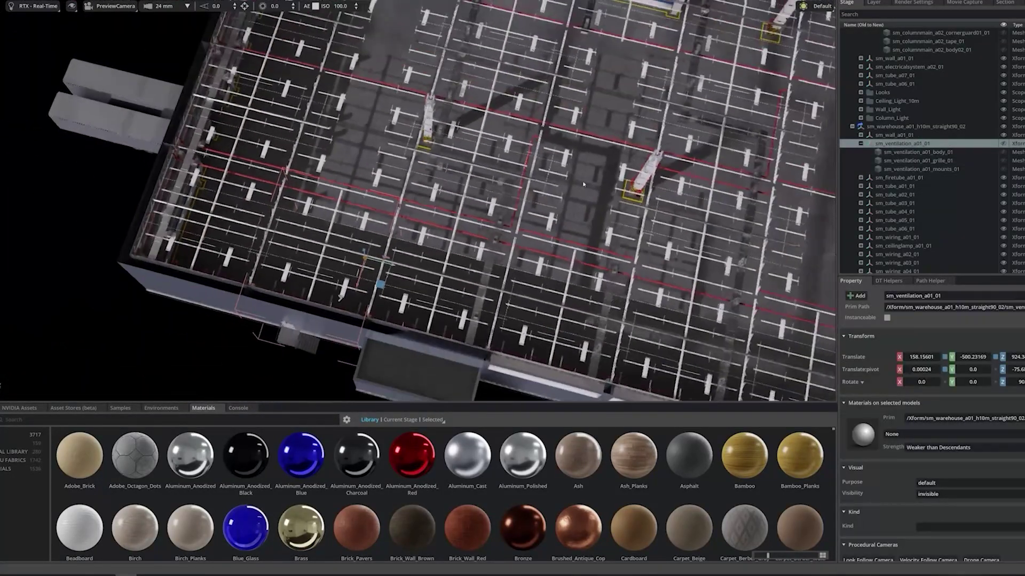
{"action": "middle_click_drag", "start_coordinate": [332, 271], "coordinate": [321, 173]}
{"action": "left_click", "coordinate": [487, 165]}
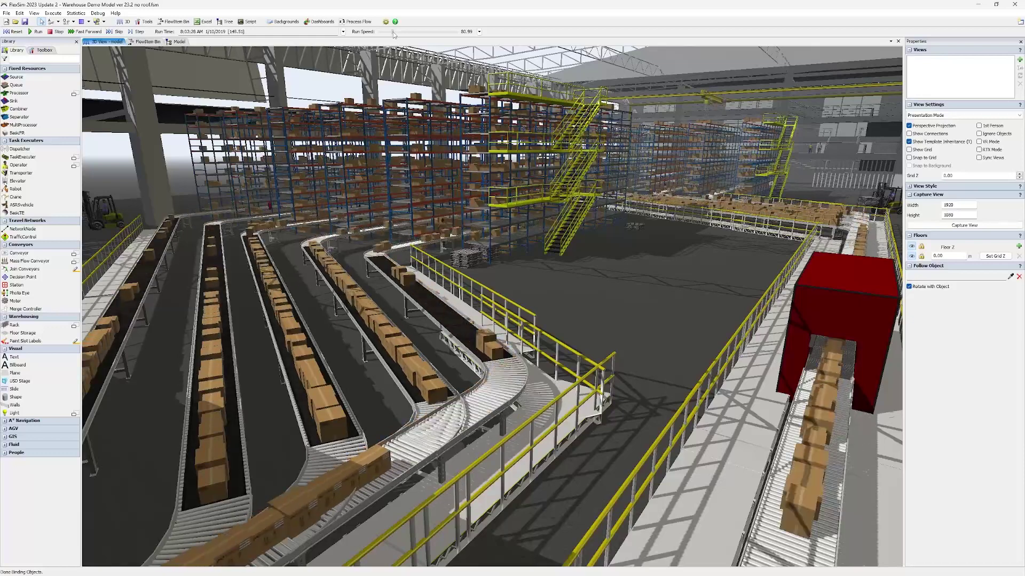
Reduce the FlexSim run speed to 0 and open the Omniverse Connector properties
{"action": "left_click_drag", "start_coordinate": [394, 33], "coordinate": [381, 34]}
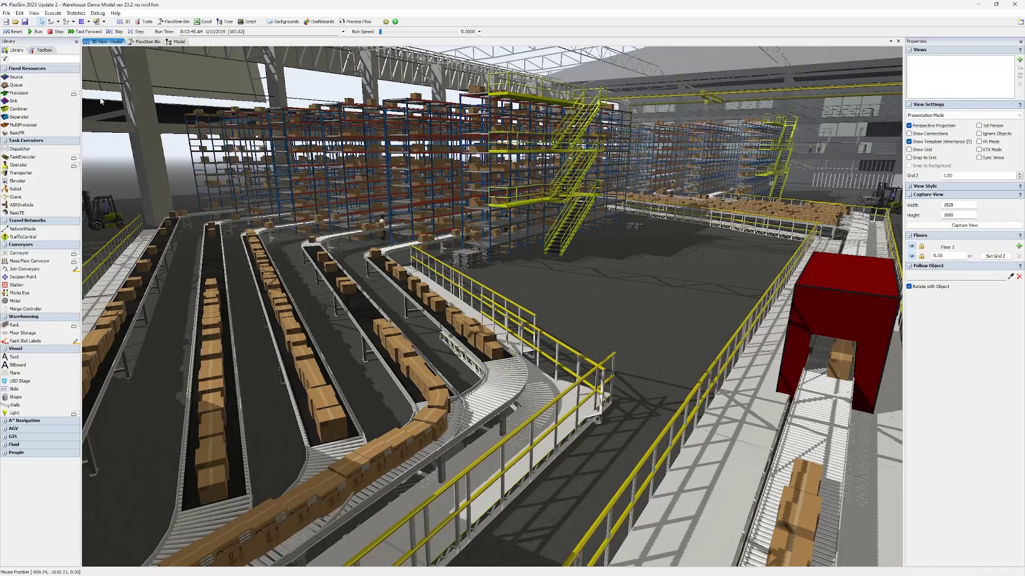
{"action": "left_click", "coordinate": [42, 50]}
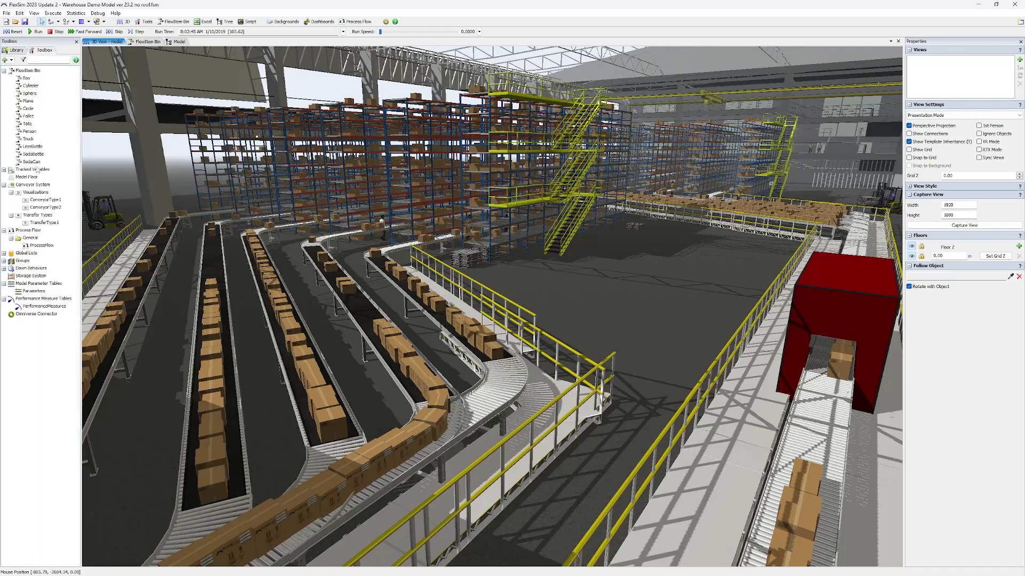
{"action": "double_click", "coordinate": [41, 316]}
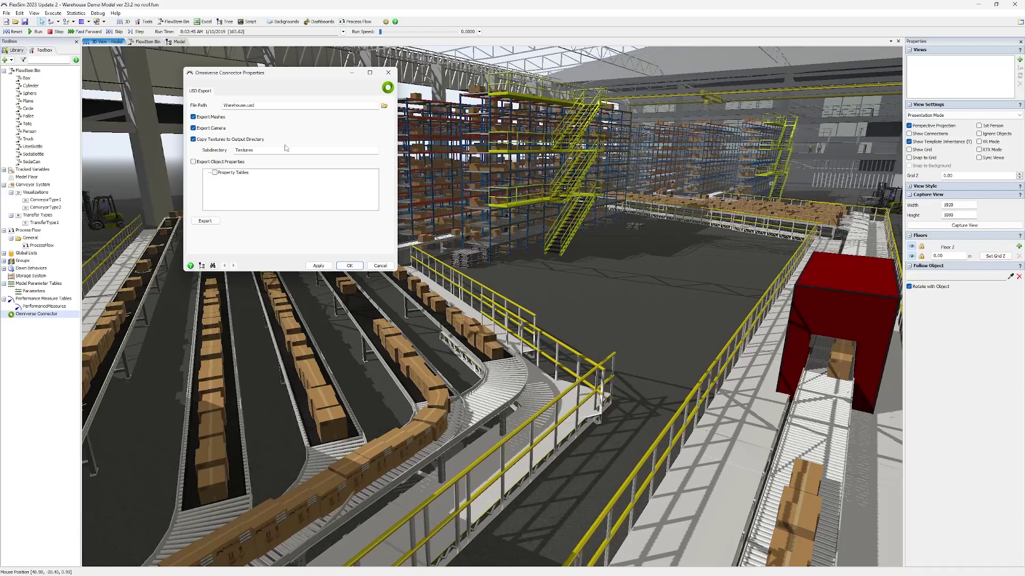
Set the USD export file path to Warehouse.usd in the Warehouse folder, replacing the existing file
{"action": "left_click", "coordinate": [386, 106]}
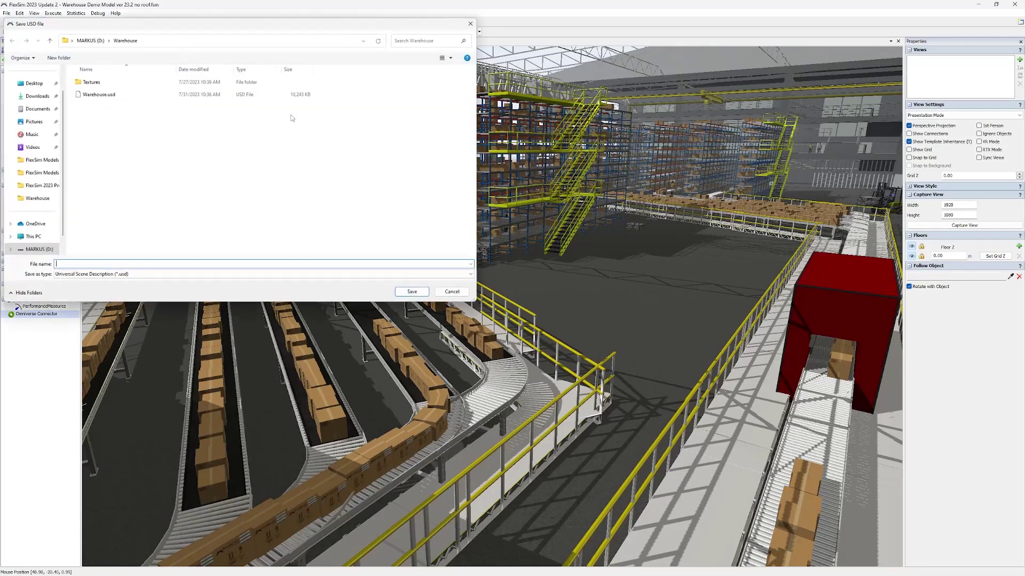
{"action": "double_click", "coordinate": [102, 96]}
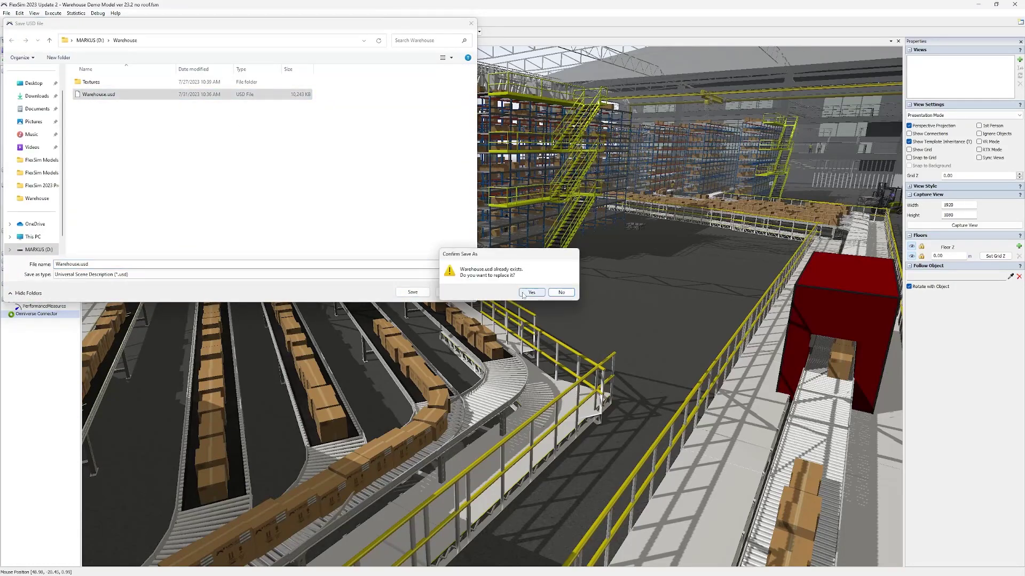
{"action": "left_click", "coordinate": [524, 294]}
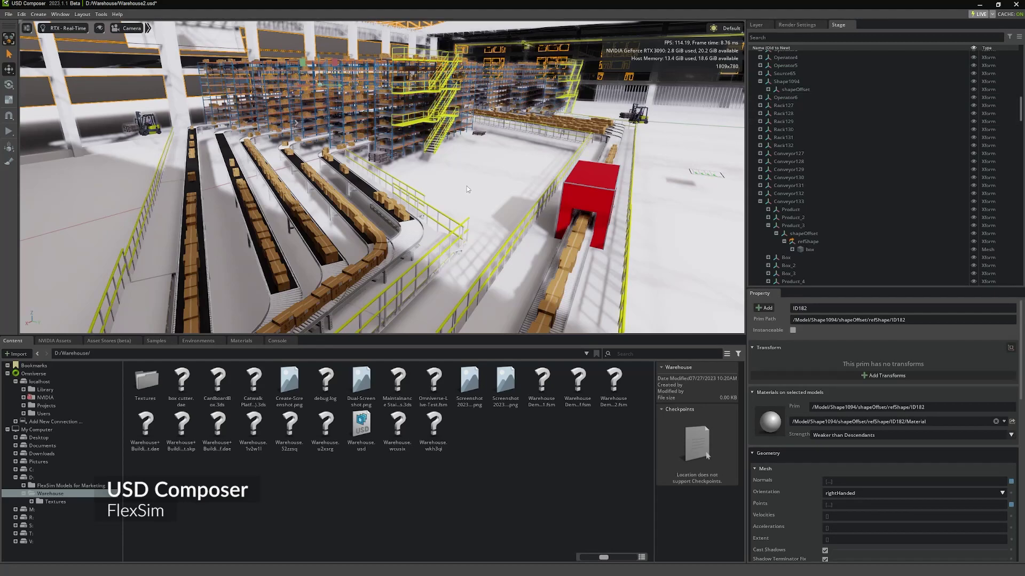
Inspect individual product boxes on the warehouse conveyors in USD Composer by selecting them one after another
{"action": "left_click", "coordinate": [316, 237]}
{"action": "left_click", "coordinate": [293, 201]}
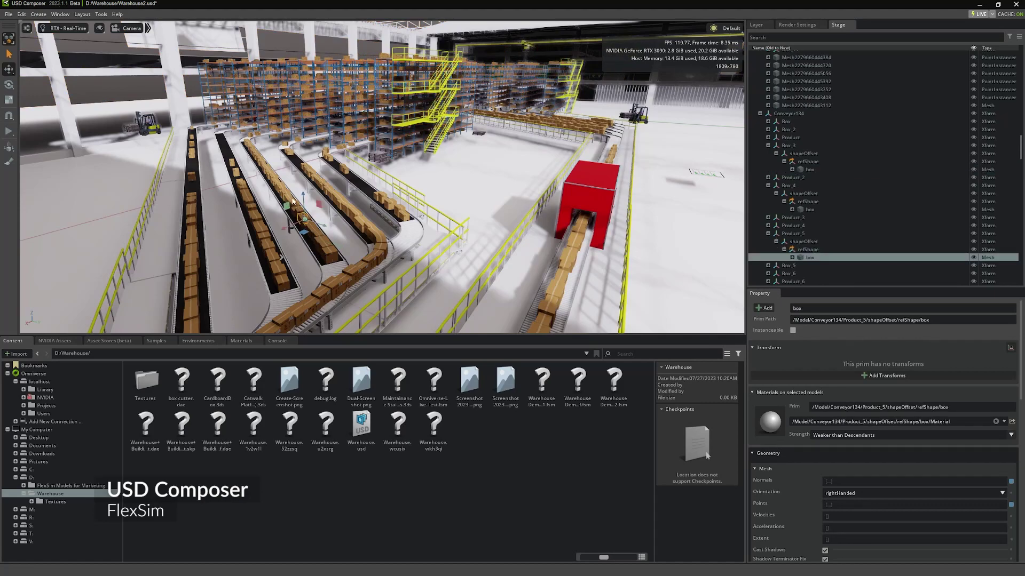
{"action": "left_click", "coordinate": [285, 198]}
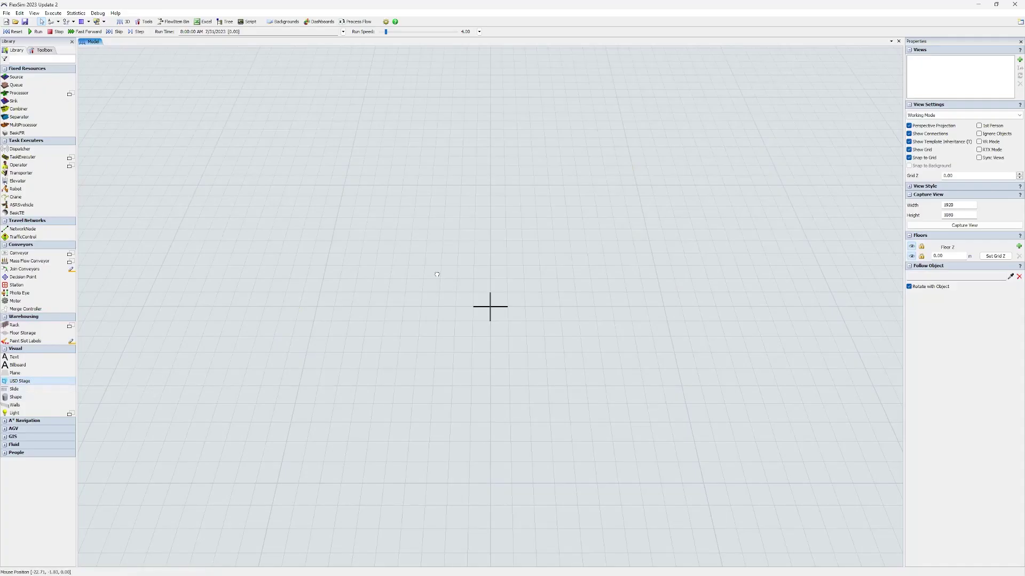
Place a USD Stage near the origin of the empty FlexSim model and disable its Draw Plane option
{"action": "left_click_drag", "start_coordinate": [436, 275], "coordinate": [448, 274]}
{"action": "left_click", "coordinate": [591, 313]}
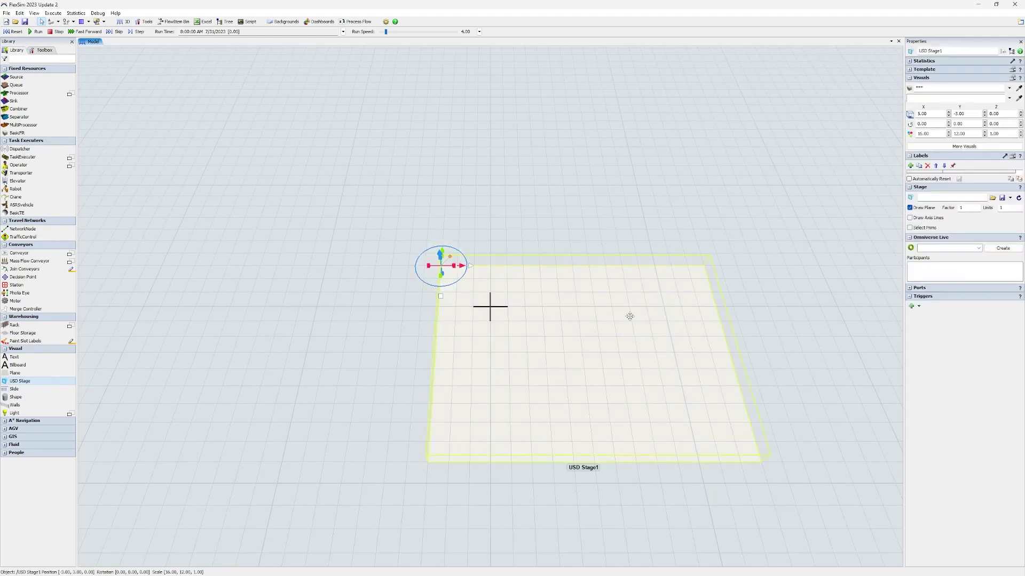
{"action": "left_click", "coordinate": [918, 208]}
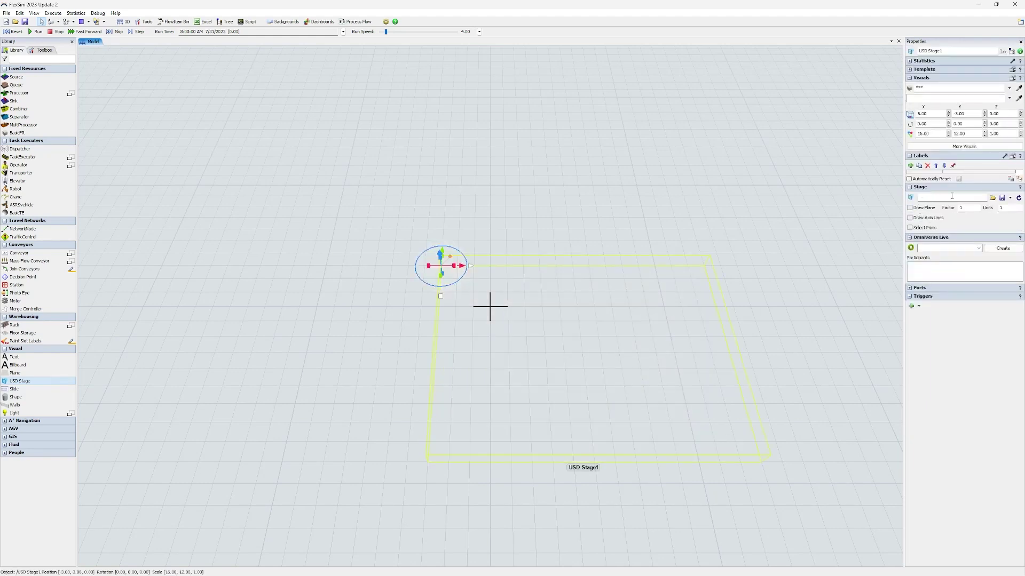
Load Shapes.usd into the USD Stage and move the stage to the model origin
{"action": "left_click", "coordinate": [1019, 198]}
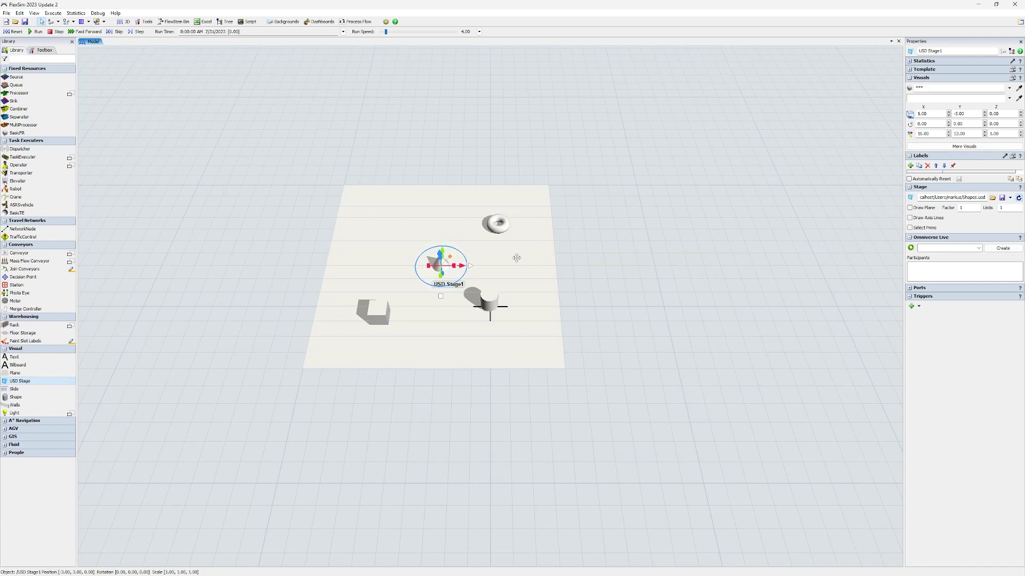
{"action": "left_click_drag", "start_coordinate": [498, 257], "coordinate": [549, 296]}
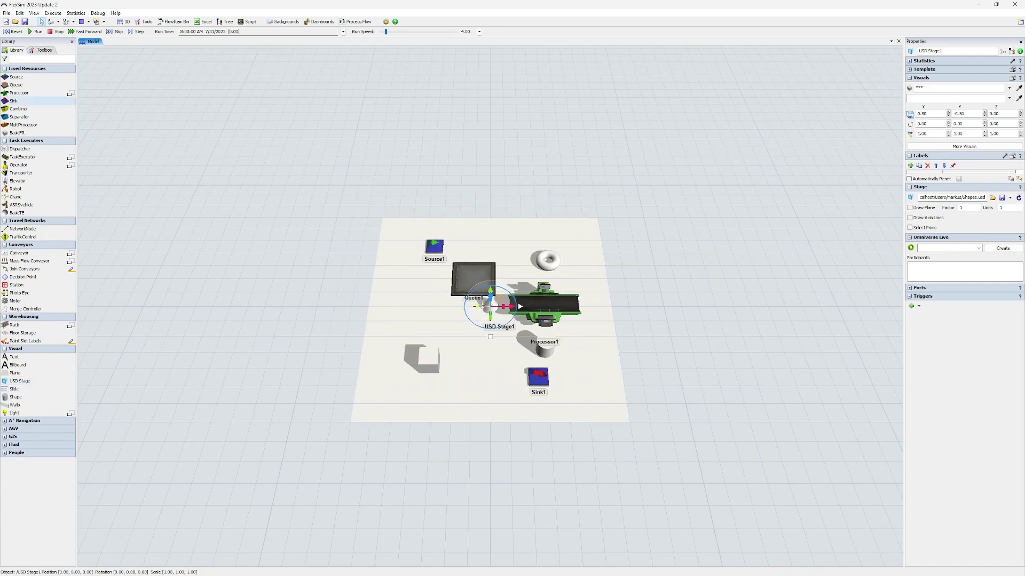
Connect the source, queue, processor and sink on the USD Stage in sequence
{"action": "left_click_drag", "start_coordinate": [442, 246], "coordinate": [538, 383]}
{"action": "left_click", "coordinate": [538, 380]}
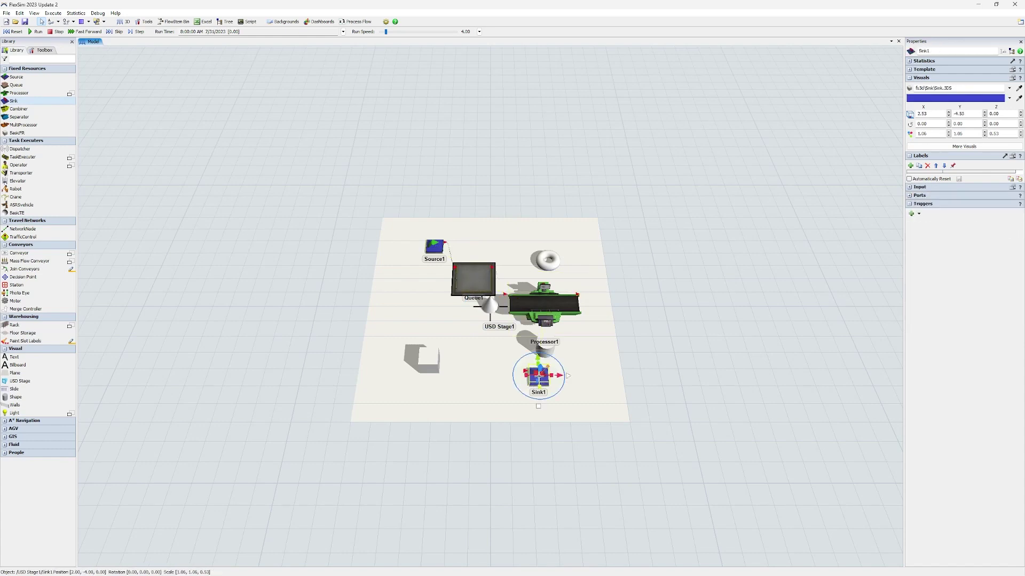
{"action": "left_click", "coordinate": [627, 278]}
Fetch the changed base USD files for the Shapes scene in USD Composer
{"action": "left_click", "coordinate": [582, 340]}
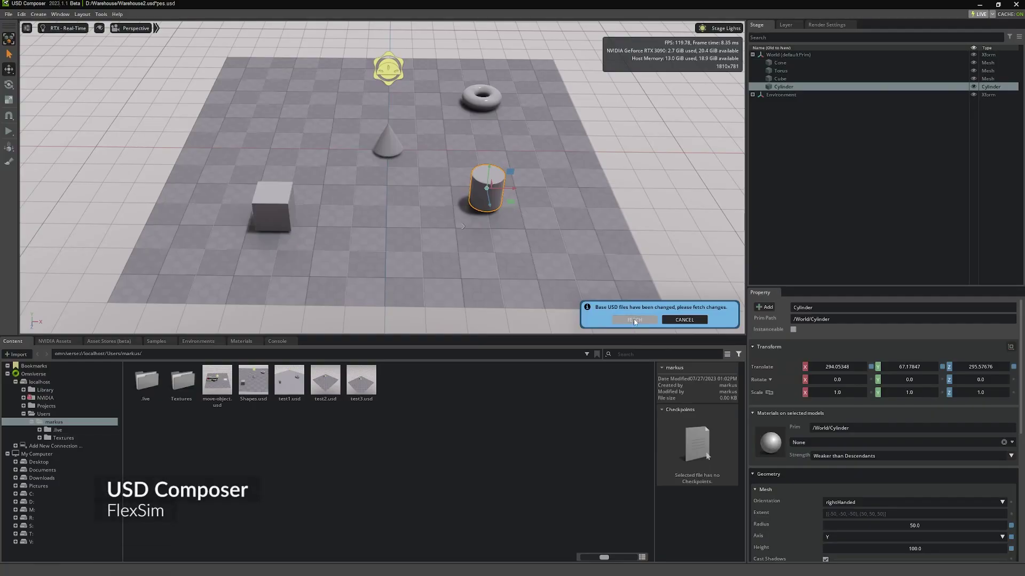
{"action": "left_click", "coordinate": [634, 320]}
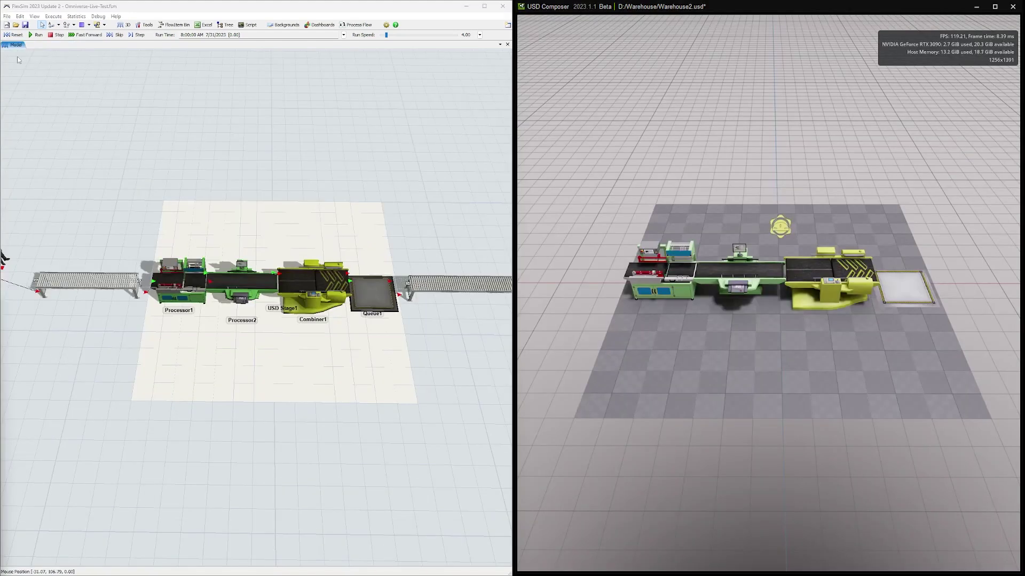
Run the FlexSim production line simulation and view it from other angles in both FlexSim and USD Composer
{"action": "left_click", "coordinate": [32, 35]}
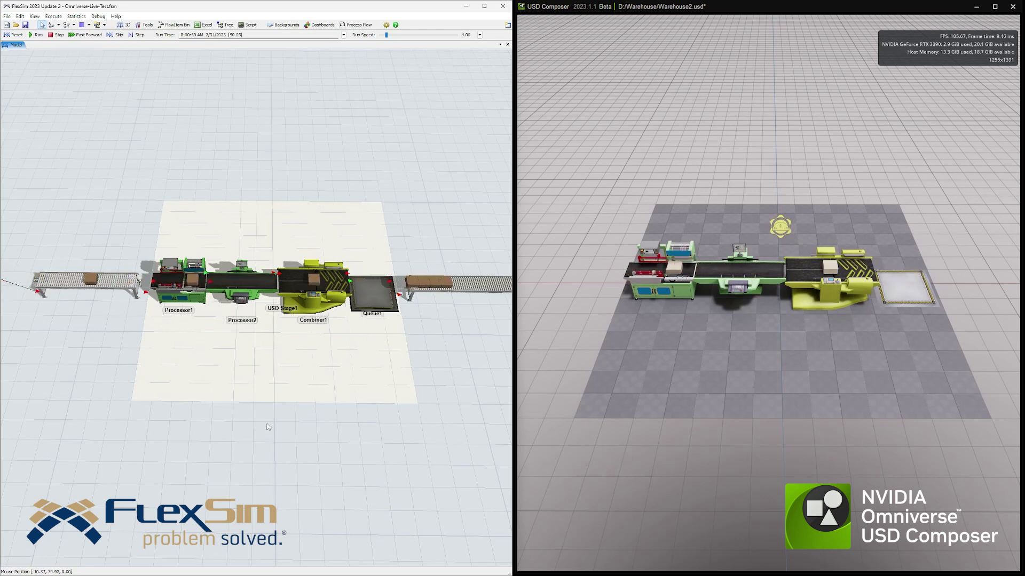
{"action": "right_click_drag", "start_coordinate": [266, 429], "coordinate": [268, 427]}
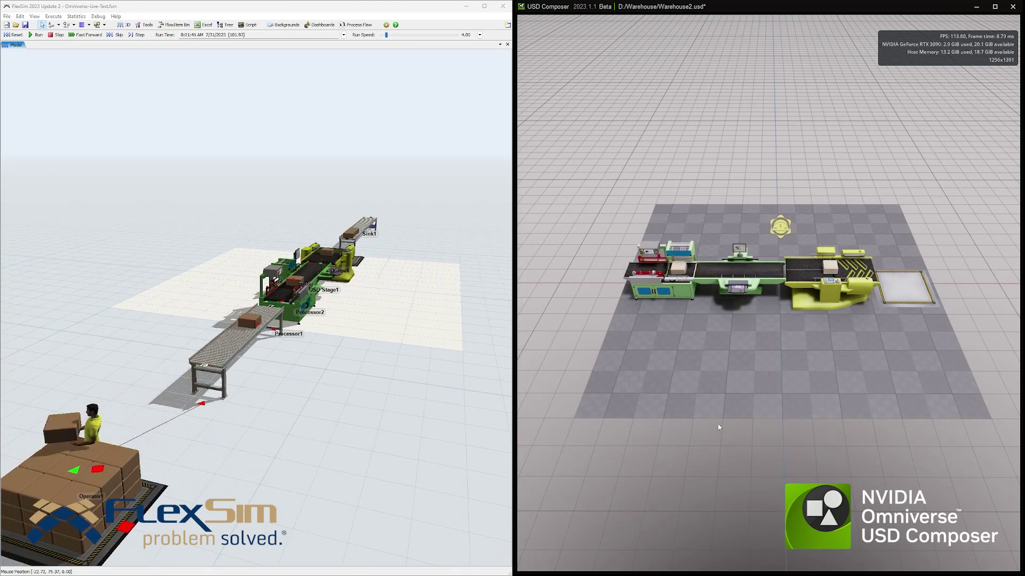
{"action": "left_click_drag", "start_coordinate": [726, 431], "coordinate": [771, 363], "text": "alt"}
{"action": "left_click_drag", "start_coordinate": [691, 360], "coordinate": [662, 414], "text": "alt"}
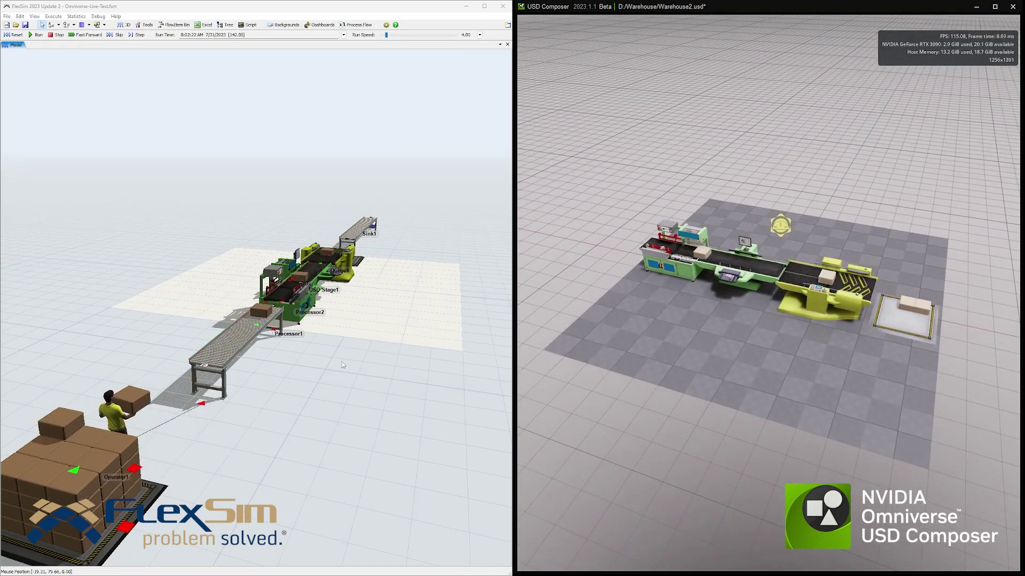